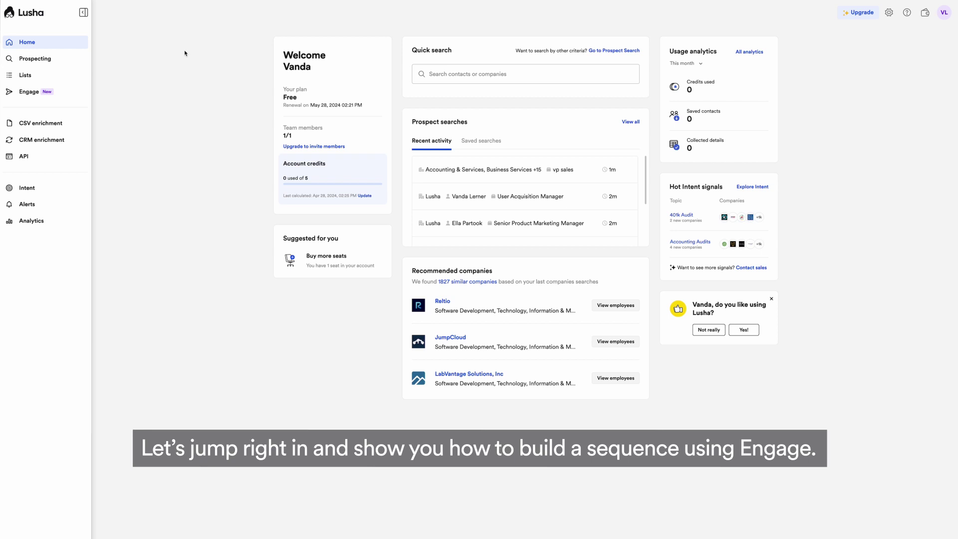
Go from the home dashboard to the Engage email sequences area.
{"action": "left_click", "coordinate": [85, 92]}
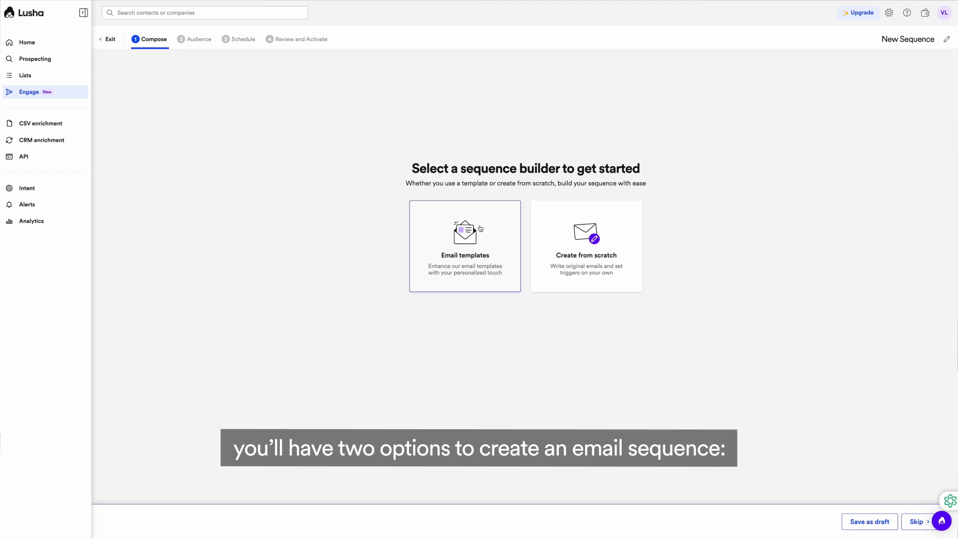
Choose Create from scratch to get a blank Email 1 editor.
{"action": "left_click", "coordinate": [553, 230]}
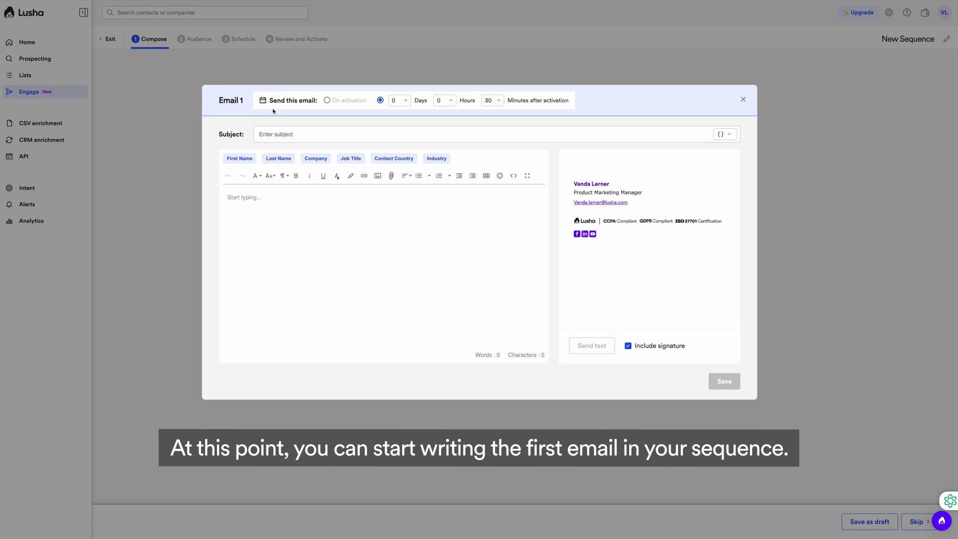
Enter 'demo' as the Email 1 subject.
{"action": "left_click", "coordinate": [279, 136]}
{"action": "type", "text": "d"}
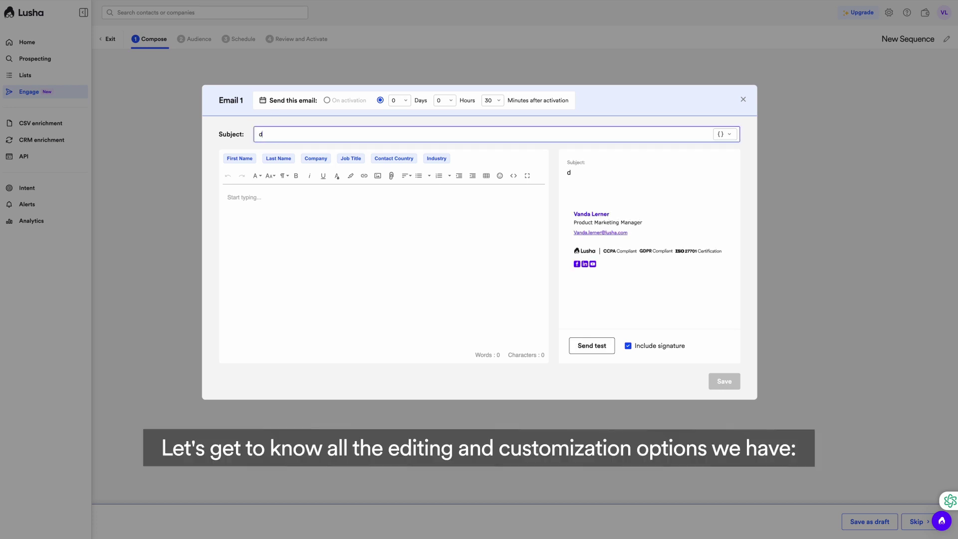
{"action": "key", "text": "BackSpace"}
{"action": "type", "text": "d"}
{"action": "type", "text": "emo"}
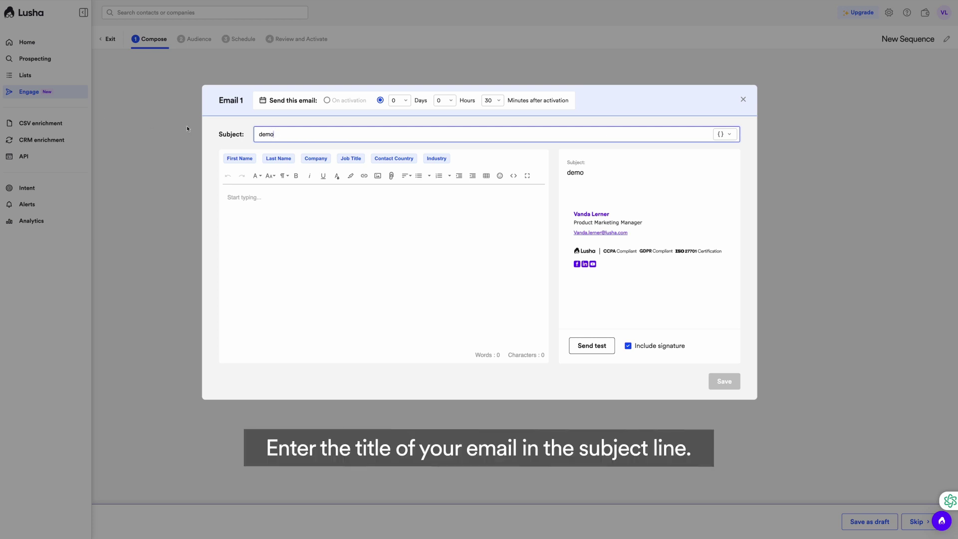
Fill the body with First Name and Last Name fields and the pasted demo-invitation text.
{"action": "left_click", "coordinate": [257, 200]}
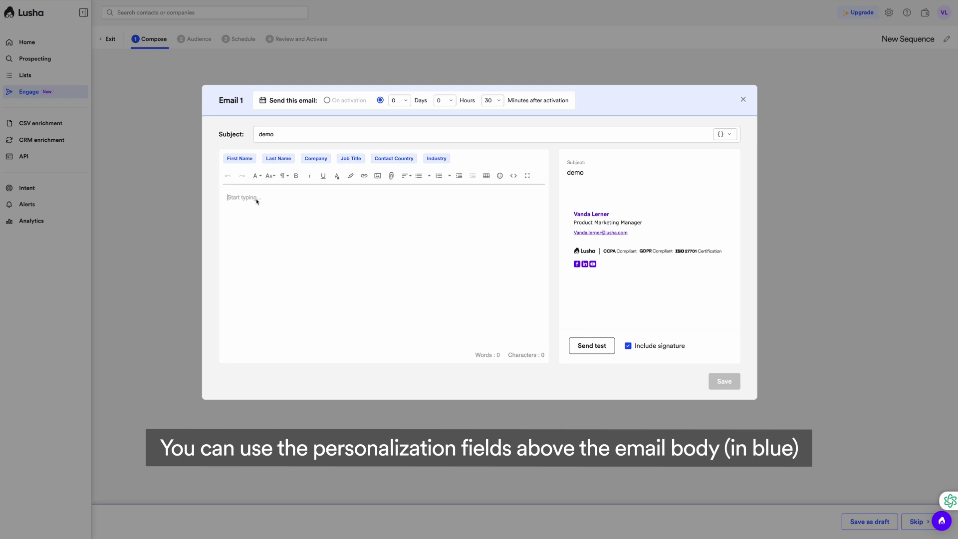
{"action": "left_click", "coordinate": [240, 158]}
{"action": "left_click", "coordinate": [279, 158]}
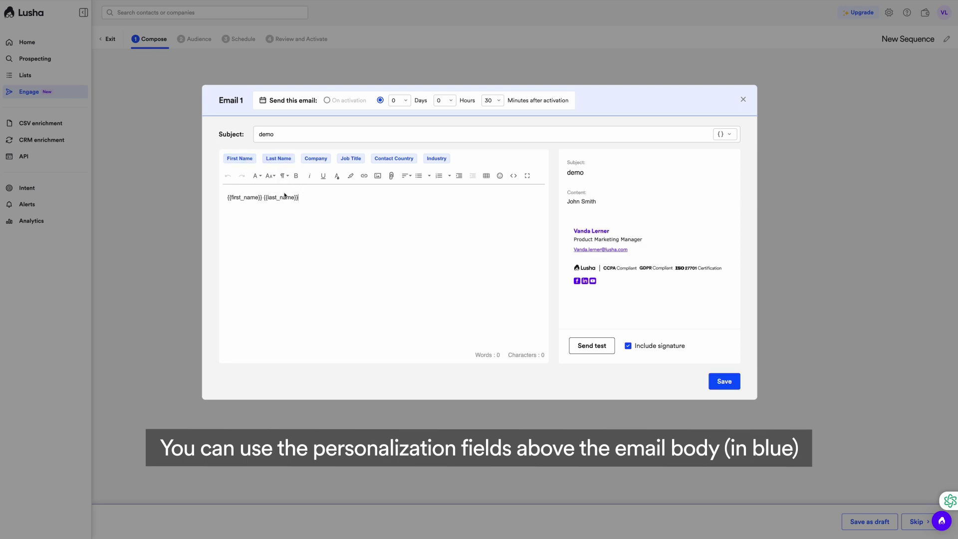
{"action": "key", "text": "Return"}
{"action": "type", "text": "I hope this email finds you well. I wanted to reach out and offer you the opportunity to experience firsthand the power and capabilities of Lusha. Our team has been hard at work refining and enhancing Lusha Engage, and we're excited to show you what it can do for your business. Whether you're looking to streamline processes, increase efficiency, or boost productivity, our product is designed to meet your needs. I'd love to schedule a brief demo at your convenience to walk you through the features and benefits of Lusha Engage. Please let me know a time that works best for you, and I'll make sure to accommodate your schedule.! Looking forward to hearing from you soon. Best regards,"}
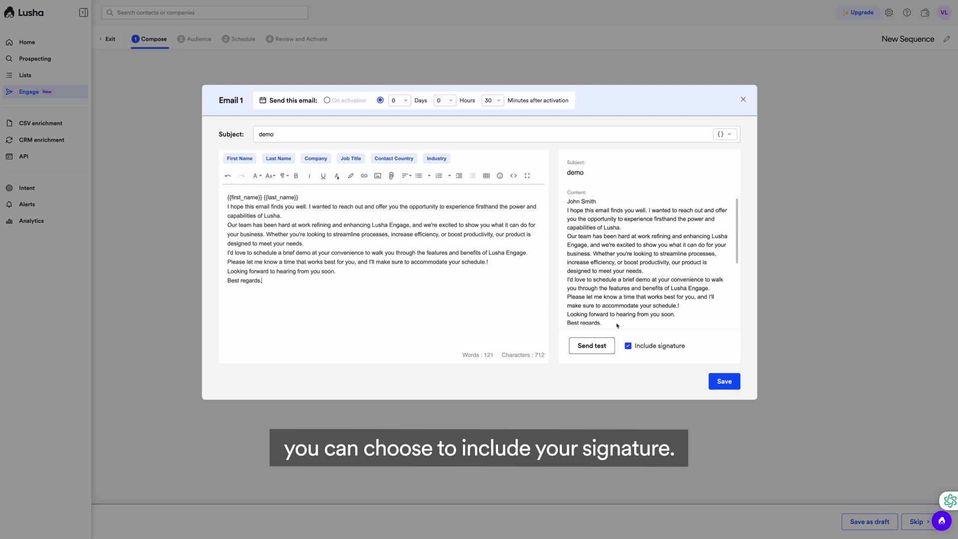
{"action": "left_click", "coordinate": [628, 346]}
{"action": "left_click", "coordinate": [627, 346]}
{"action": "scroll", "coordinate": [632, 307], "scroll_direction": "down", "scroll_amount": 5}
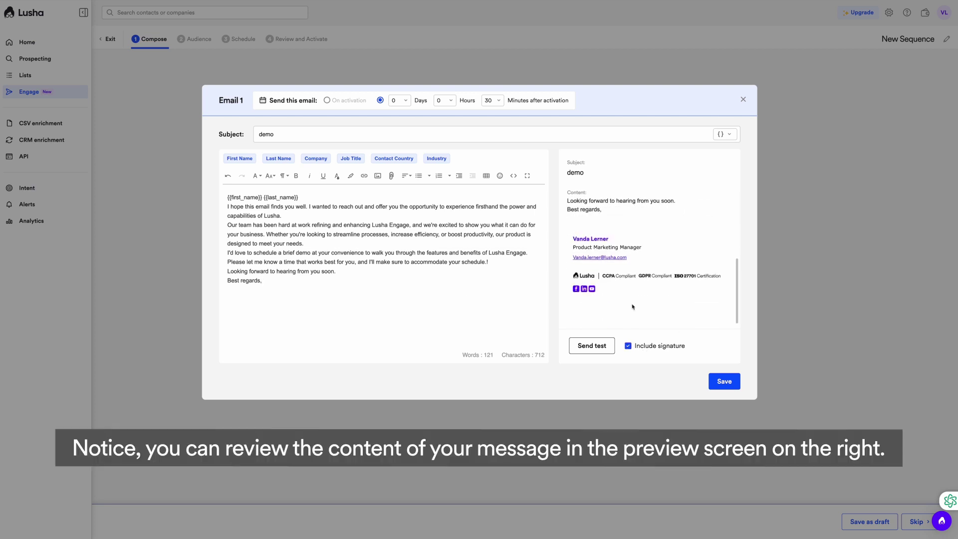
{"action": "scroll", "coordinate": [632, 307], "scroll_direction": "up", "scroll_amount": 5}
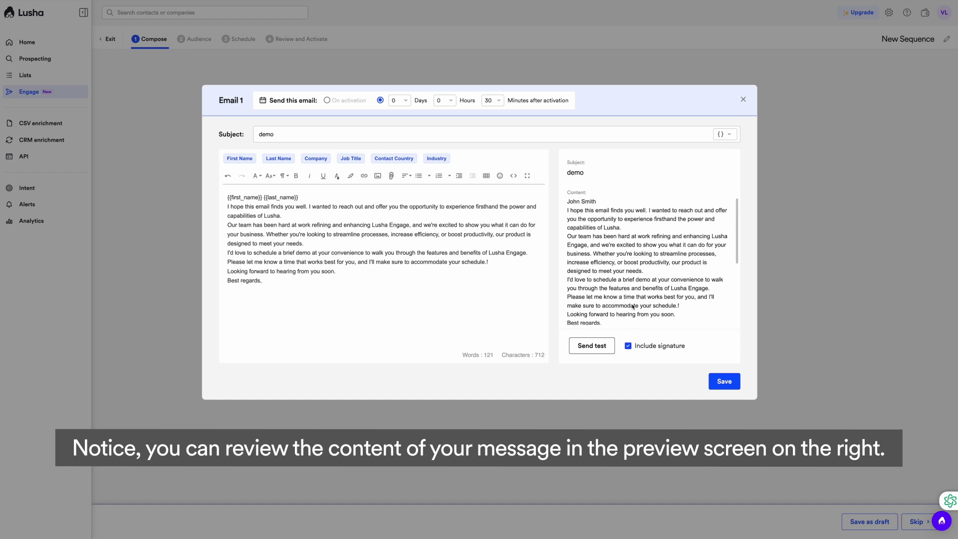
{"action": "scroll", "coordinate": [632, 306], "scroll_direction": "down", "scroll_amount": 2}
{"action": "scroll", "coordinate": [633, 307], "scroll_direction": "down", "scroll_amount": 3}
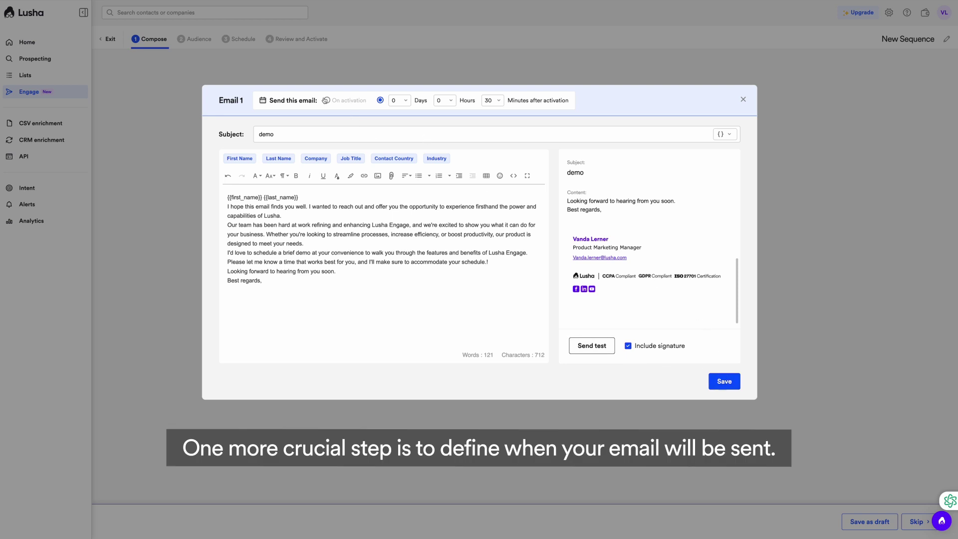
Set Email 1 to send after a 1-day delay and save it.
{"action": "left_click", "coordinate": [326, 100]}
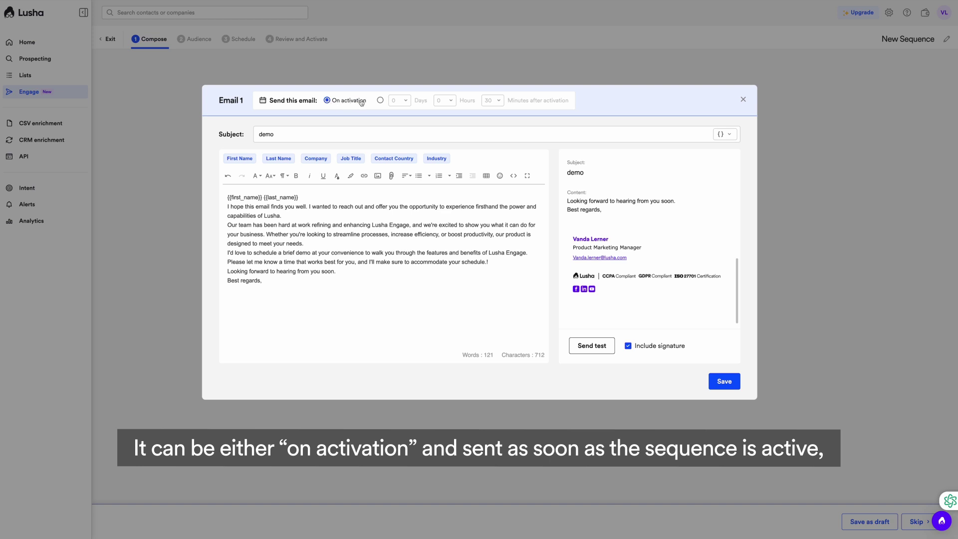
{"action": "left_click", "coordinate": [381, 100]}
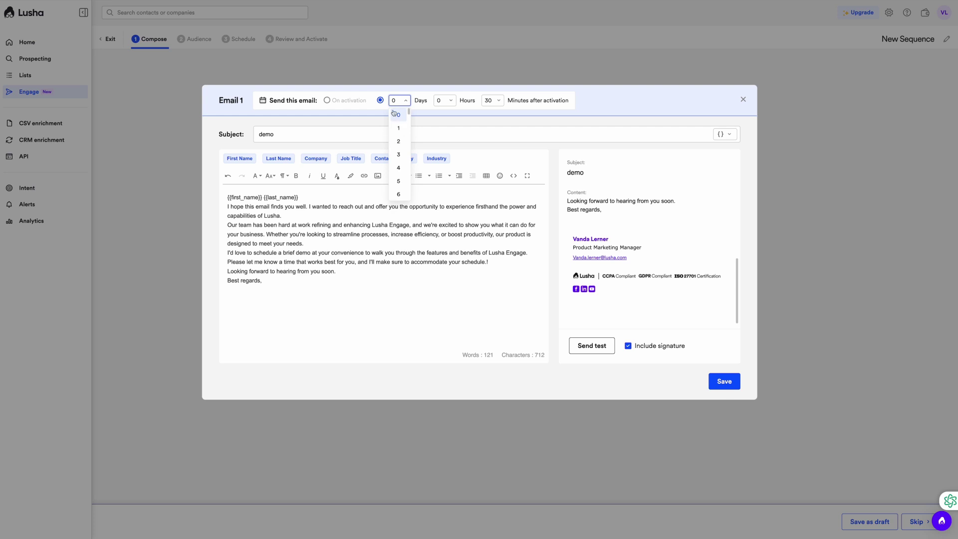
{"action": "left_click", "coordinate": [398, 127]}
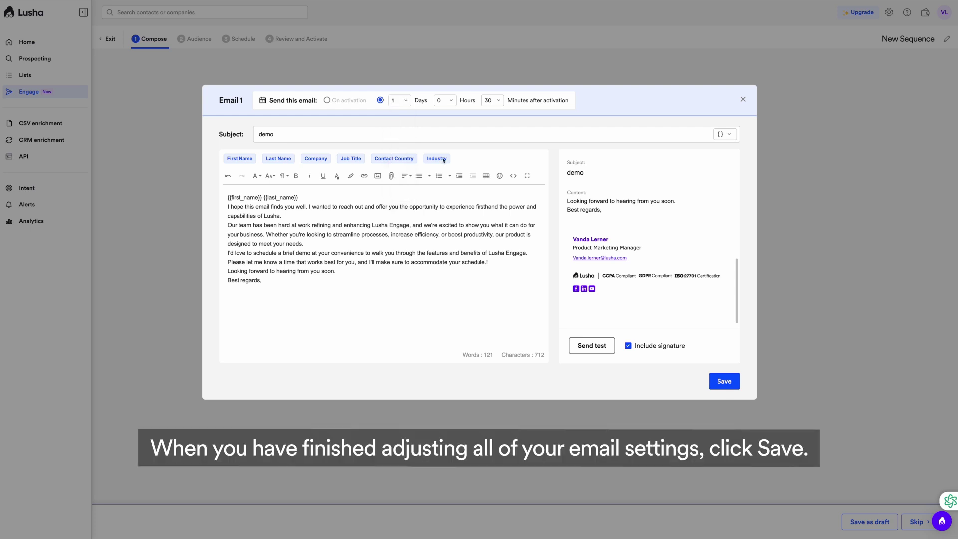
{"action": "left_click", "coordinate": [724, 381]}
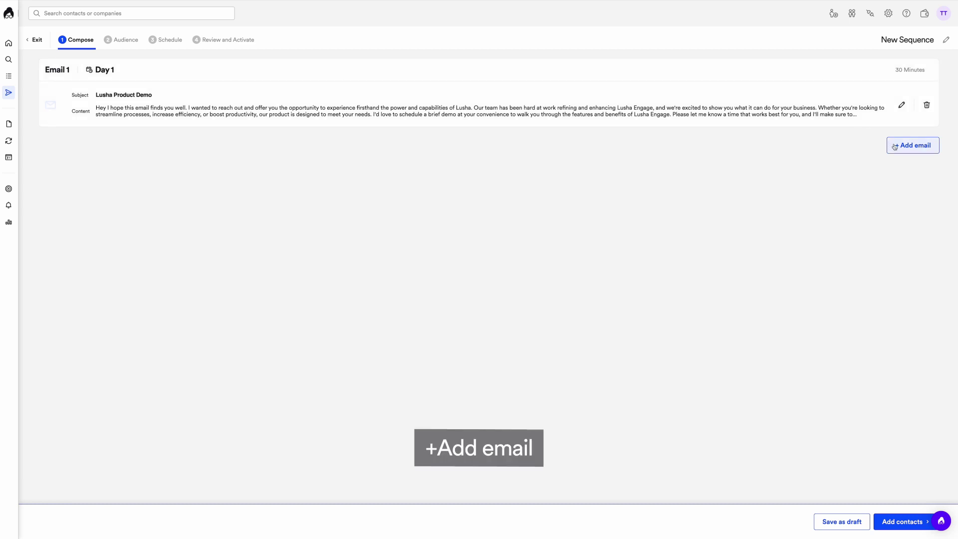
Add Email 2 as a reply follow-up with the default 3-day delay and save it.
{"action": "left_click", "coordinate": [895, 146]}
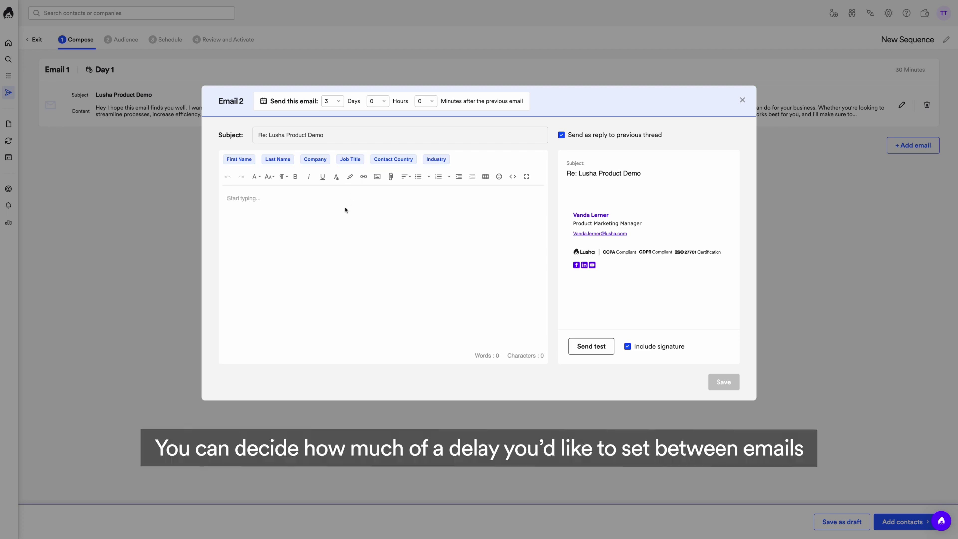
{"action": "left_click", "coordinate": [338, 101]}
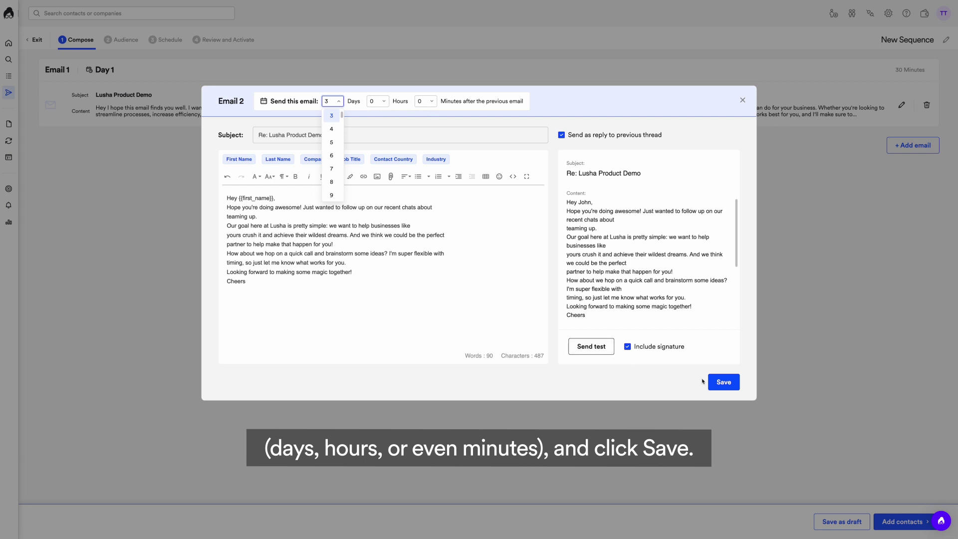
{"action": "left_click", "coordinate": [722, 381]}
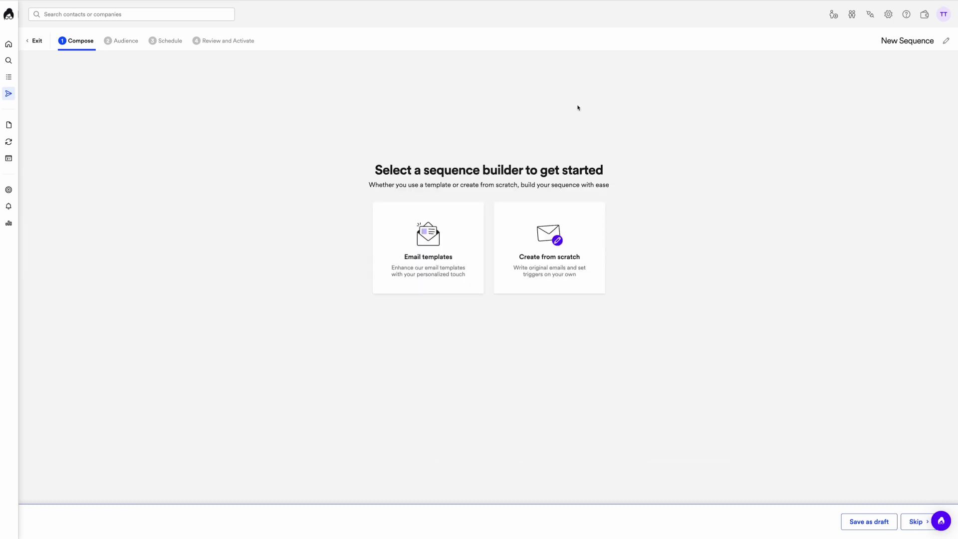
Load the Product or Demo Request email template for customizing.
{"action": "left_click", "coordinate": [451, 229]}
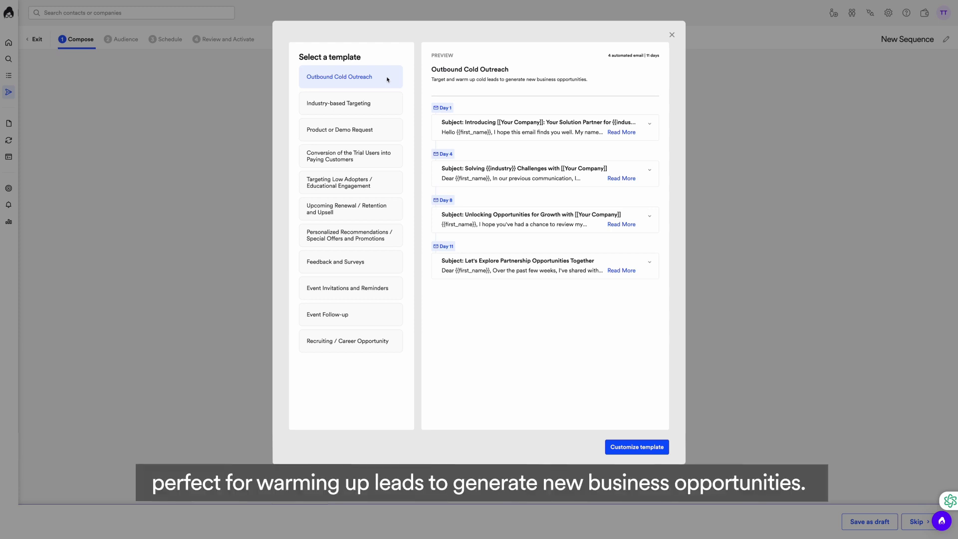
{"action": "left_click", "coordinate": [375, 130]}
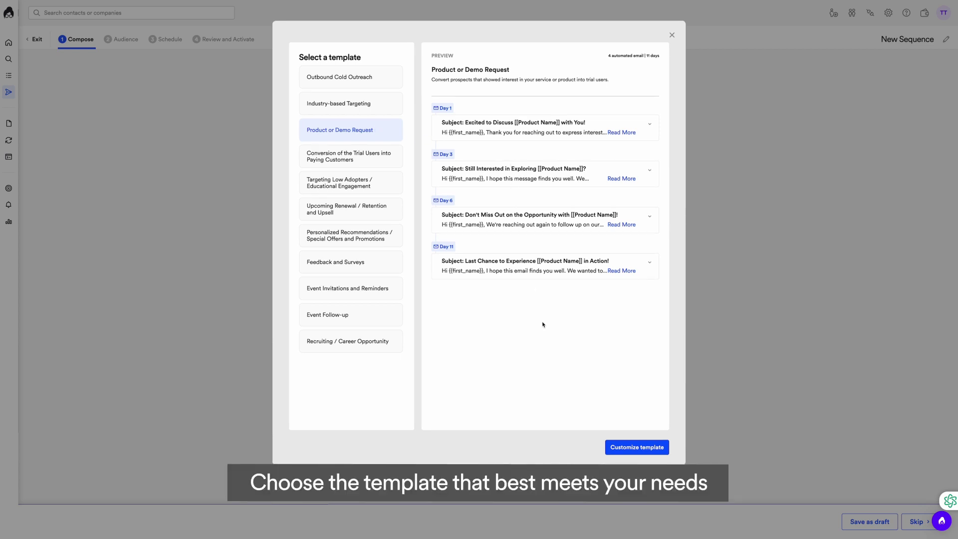
{"action": "left_click", "coordinate": [636, 447]}
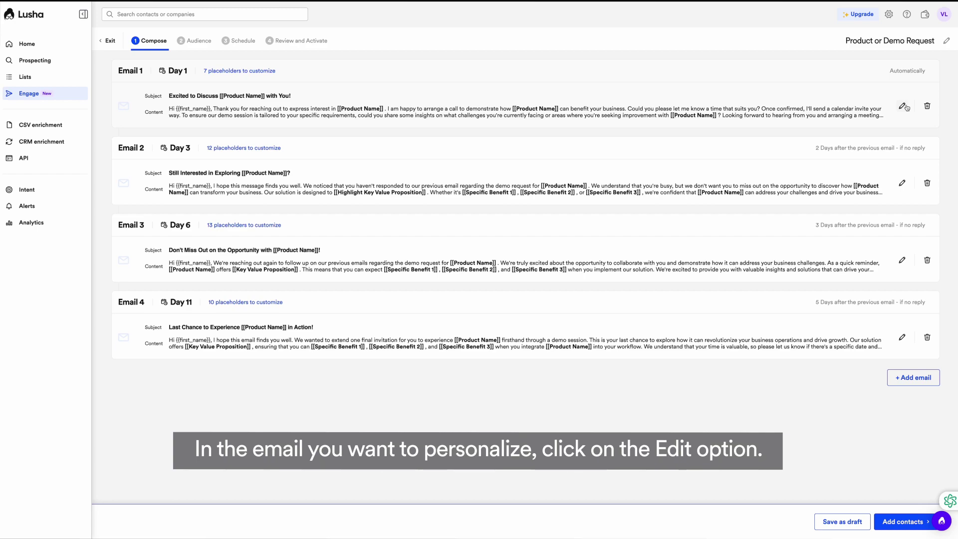
Replace both [[Product Name]] placeholders in Email 1's body with Lusha, rejoining the split line.
{"action": "left_click", "coordinate": [902, 106]}
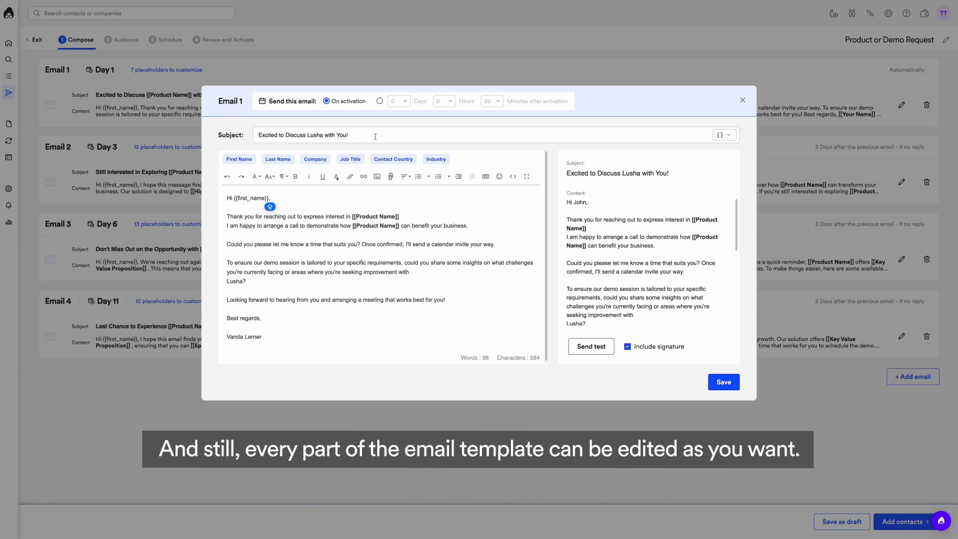
{"action": "left_click_drag", "start_coordinate": [375, 136], "coordinate": [255, 139]}
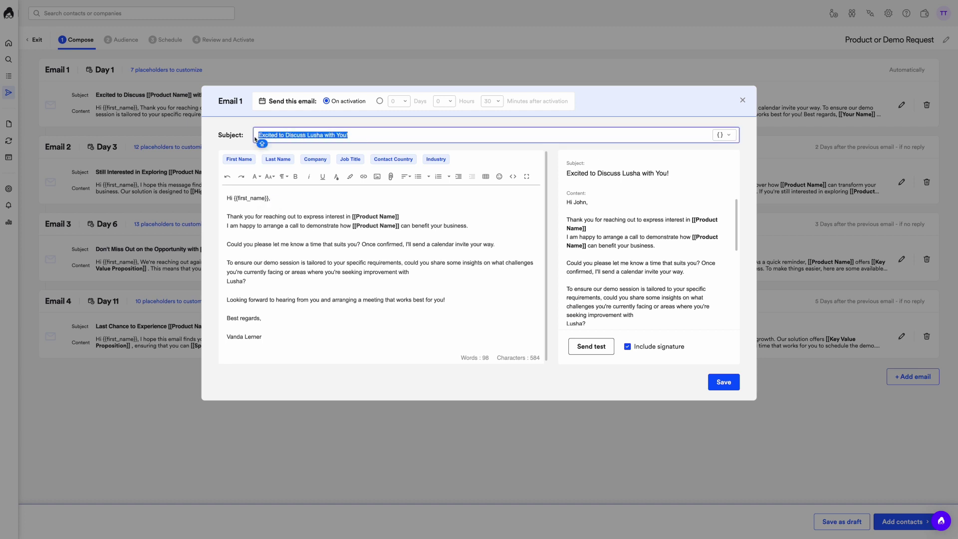
{"action": "left_click", "coordinate": [386, 200]}
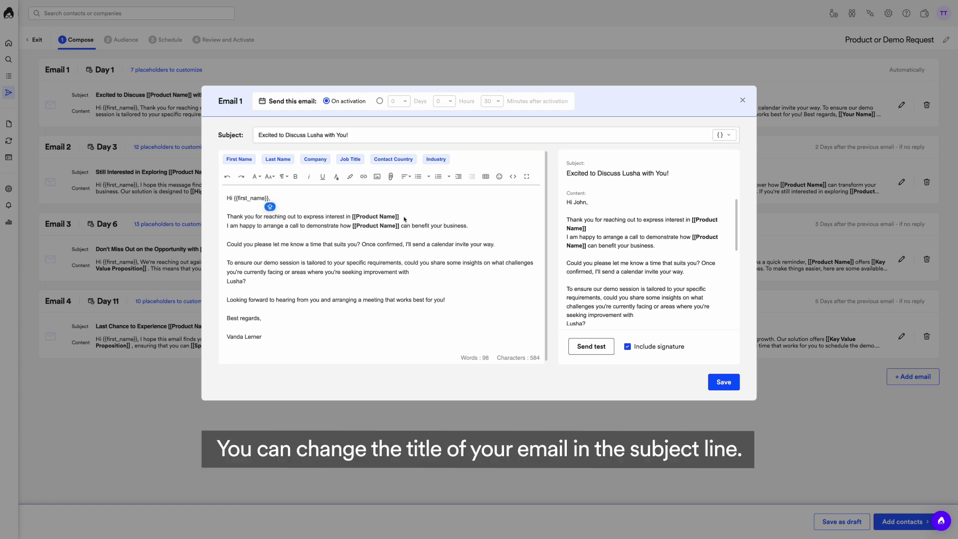
{"action": "left_click_drag", "start_coordinate": [400, 218], "coordinate": [352, 220]}
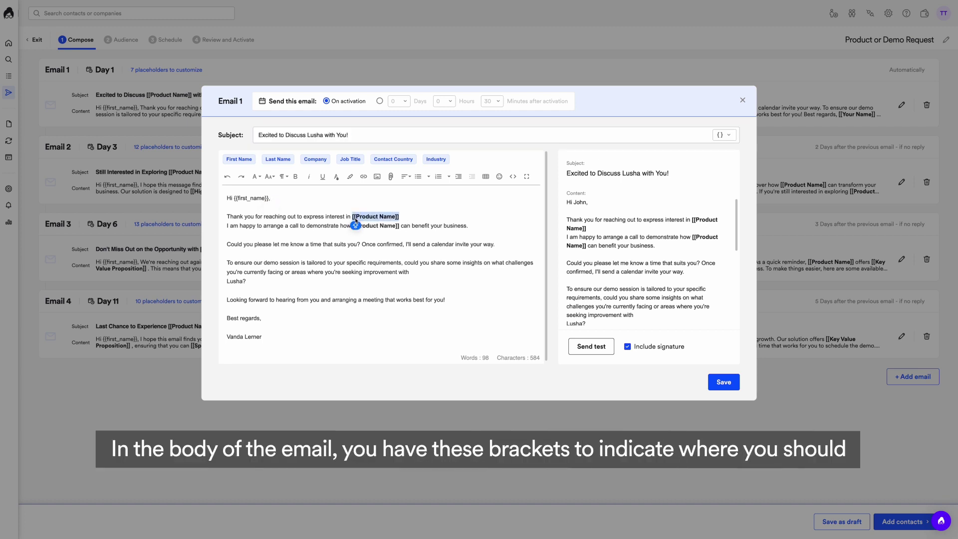
{"action": "type", "text": "Lusha"}
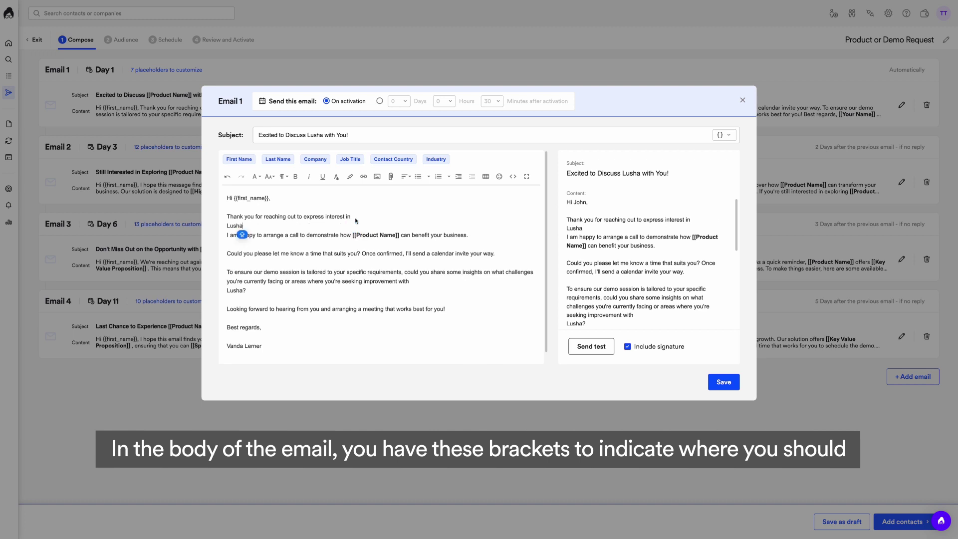
{"action": "left_click", "coordinate": [232, 225]}
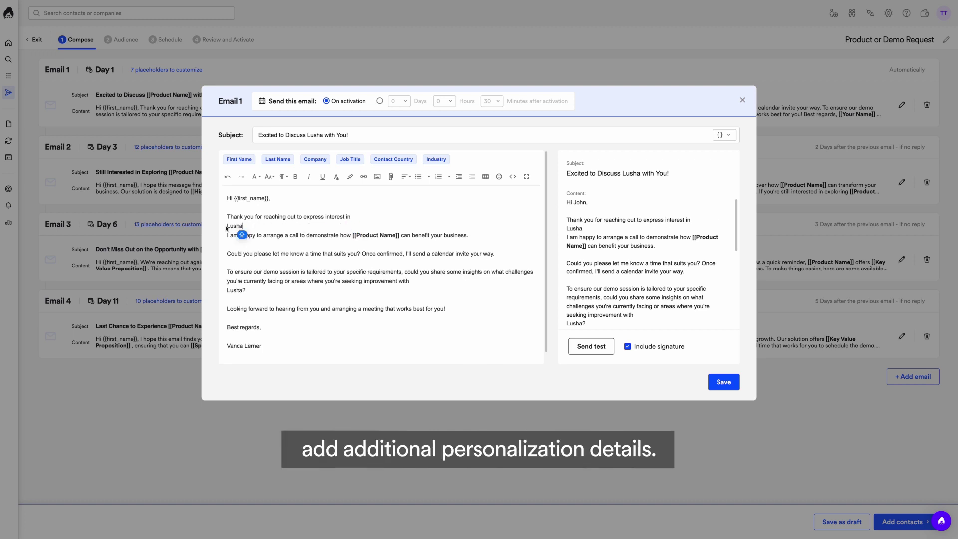
{"action": "key", "text": "BackSpace"}
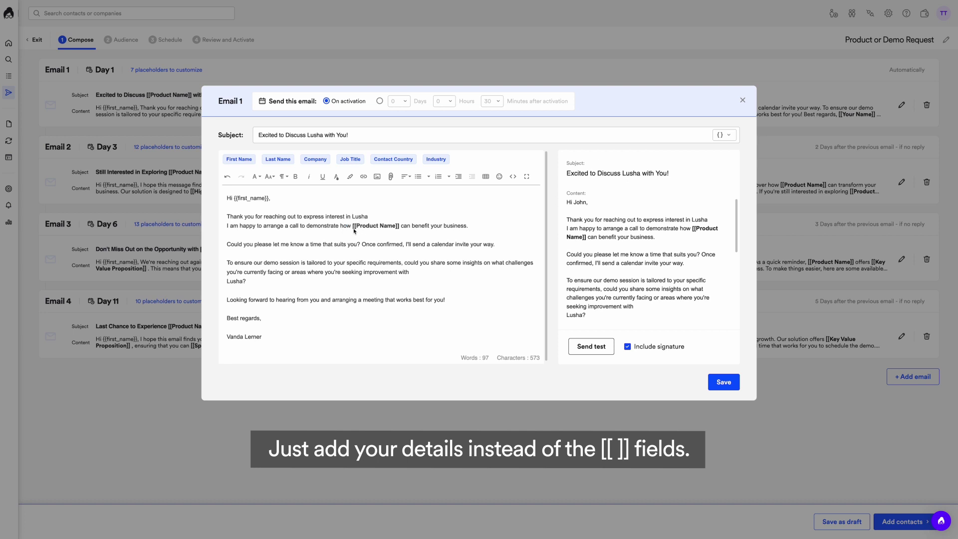
{"action": "left_click_drag", "start_coordinate": [354, 229], "coordinate": [399, 230]}
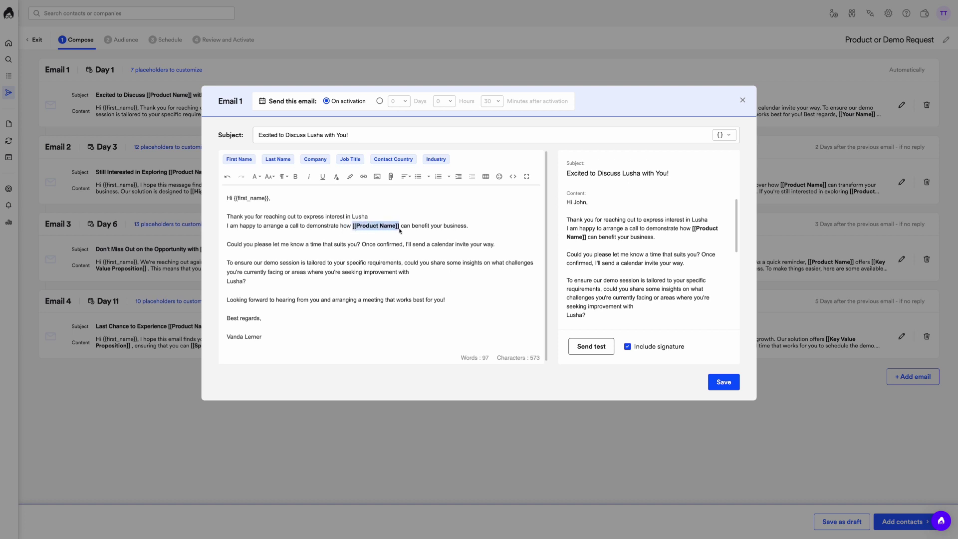
{"action": "type", "text": "Lusha."}
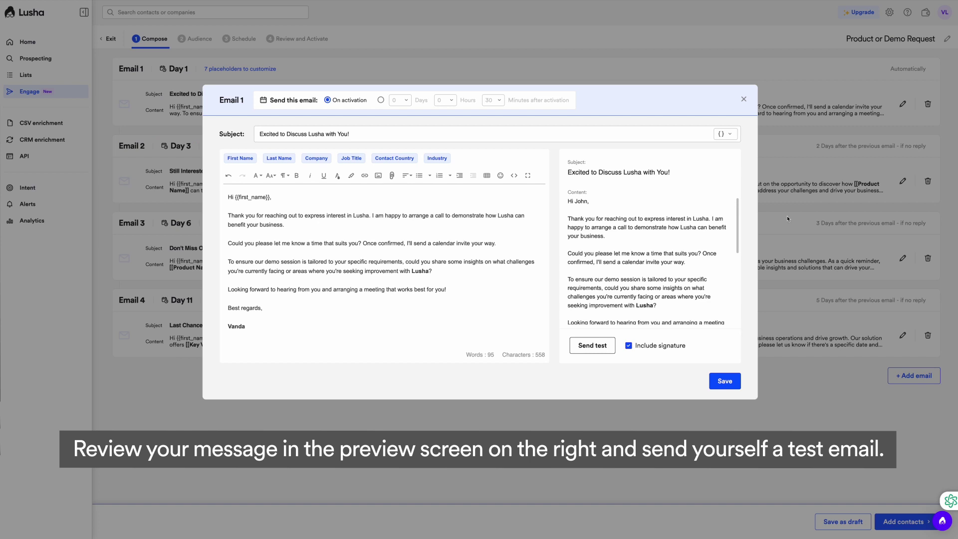
{"action": "scroll", "coordinate": [716, 230], "scroll_direction": "down", "scroll_amount": 3}
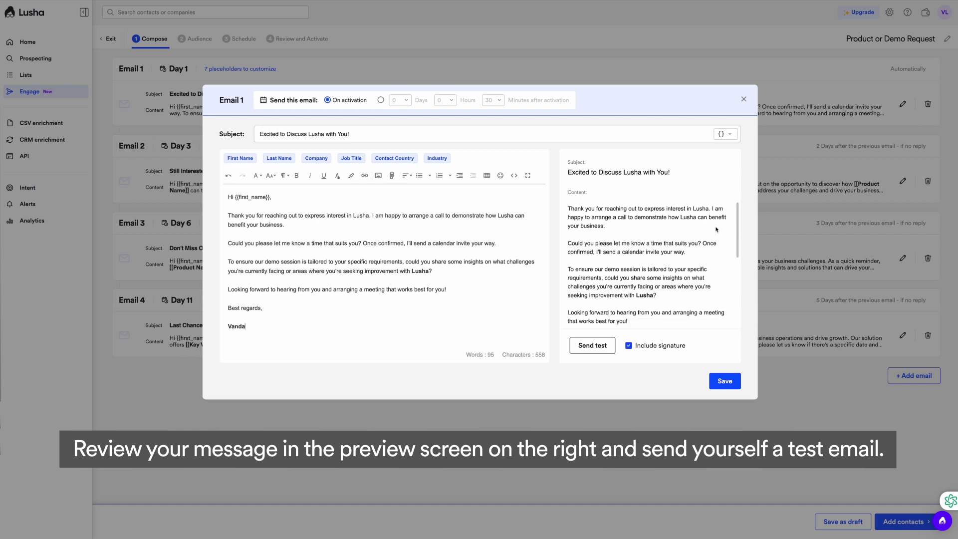
{"action": "scroll", "coordinate": [716, 229], "scroll_direction": "down", "scroll_amount": 5}
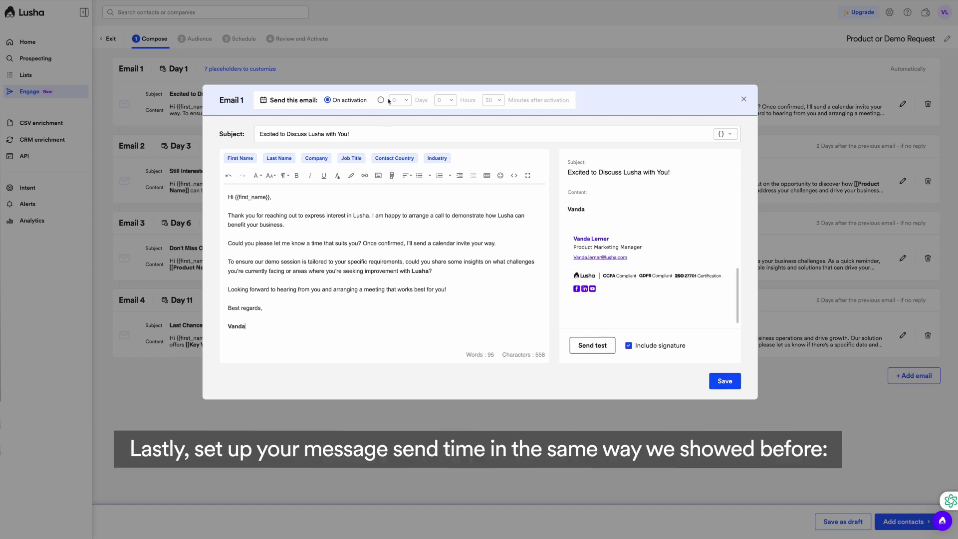
Delay the template's Email 1 by 2 days and save it.
{"action": "left_click", "coordinate": [381, 100]}
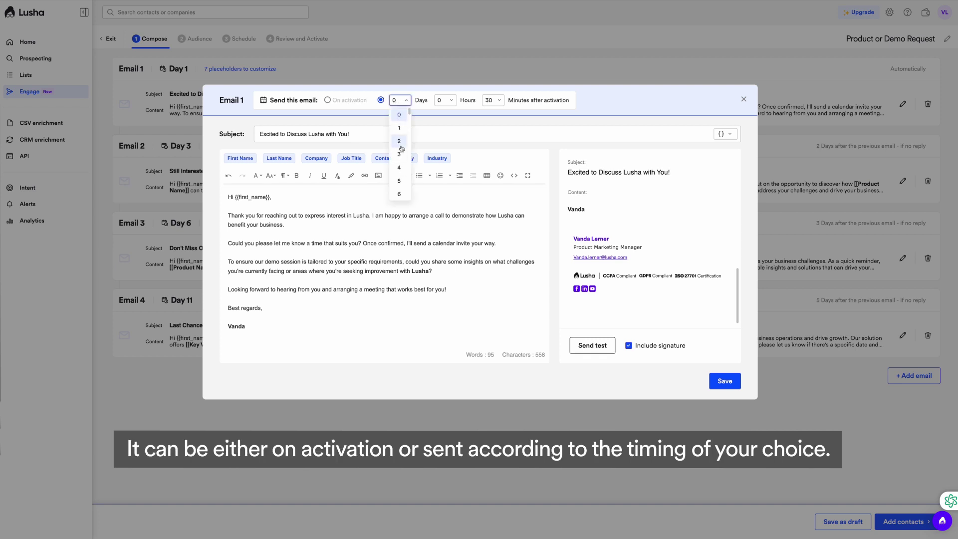
{"action": "left_click", "coordinate": [399, 141]}
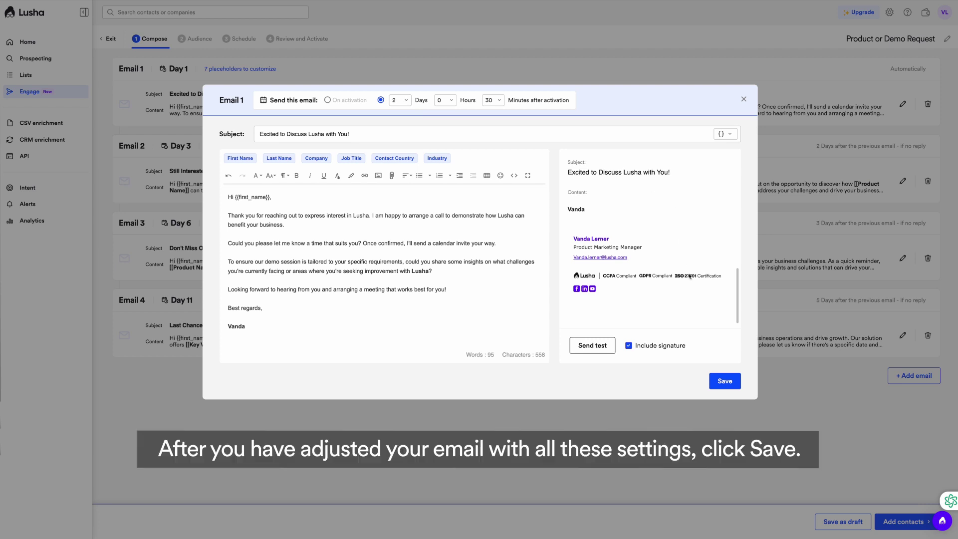
{"action": "left_click", "coordinate": [724, 383]}
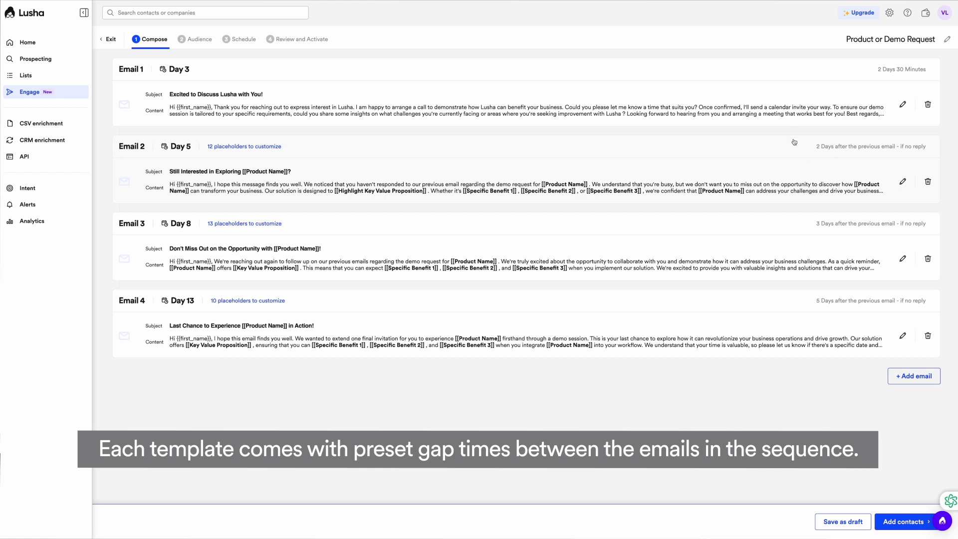
{"action": "left_click_drag", "start_coordinate": [810, 150], "coordinate": [929, 152]}
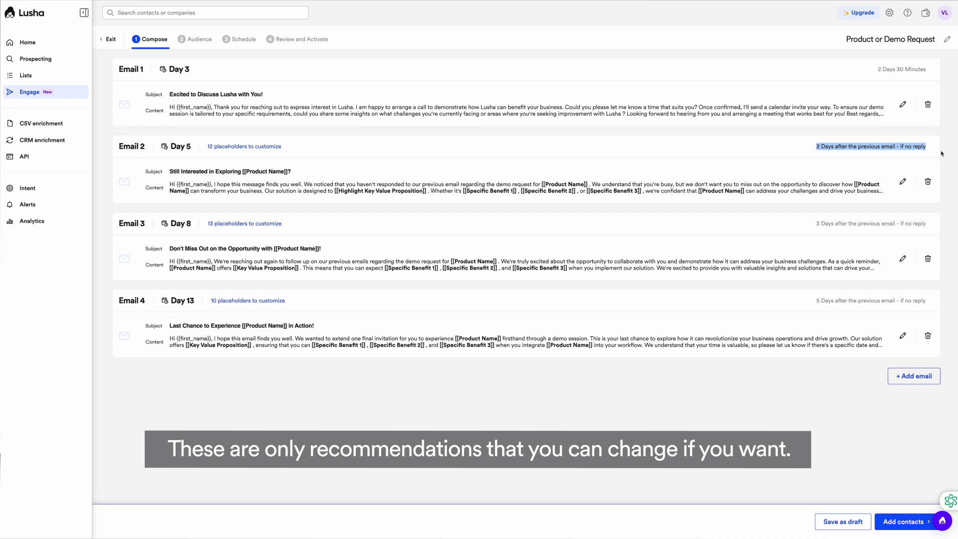
{"action": "left_click", "coordinate": [903, 181]}
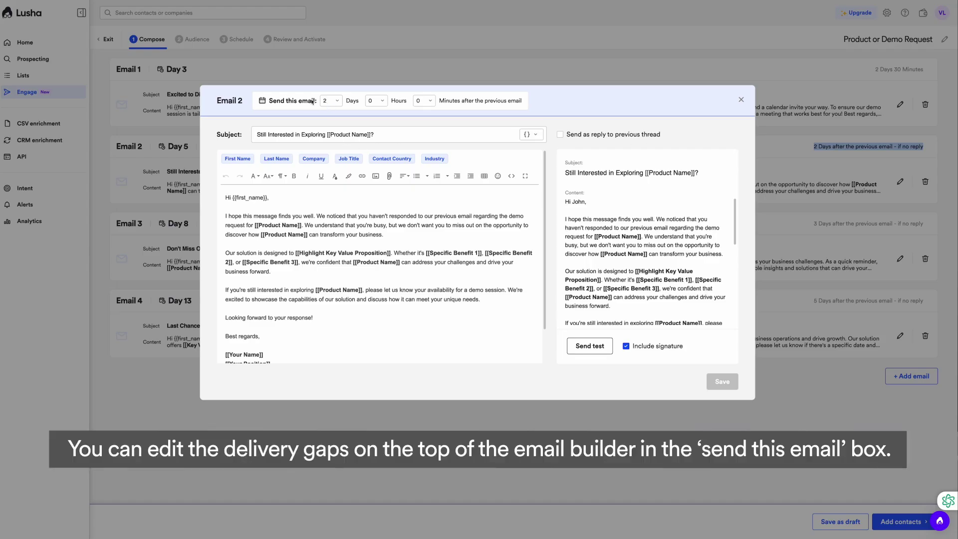
{"action": "left_click", "coordinate": [337, 100]}
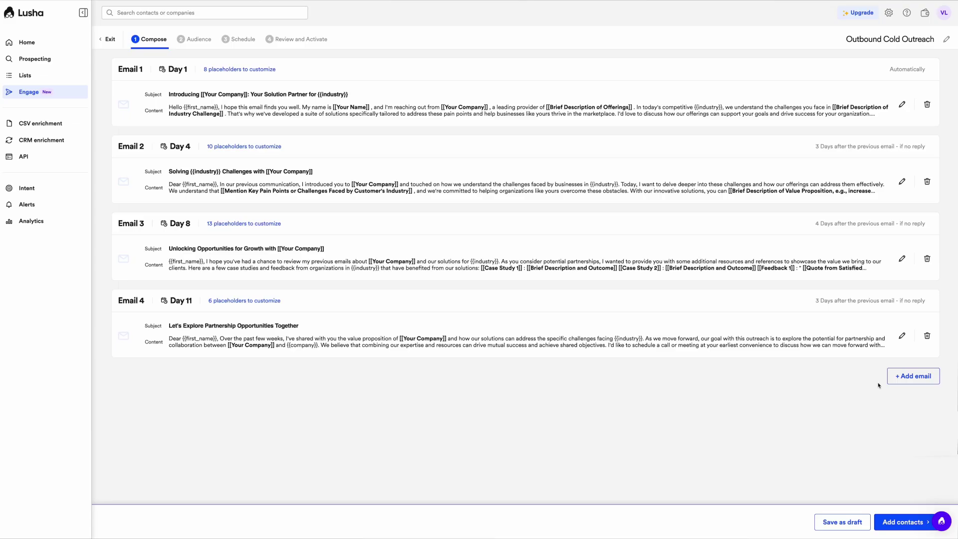
Proceed to the Audience step to add contacts to the sequence.
{"action": "left_click", "coordinate": [904, 522]}
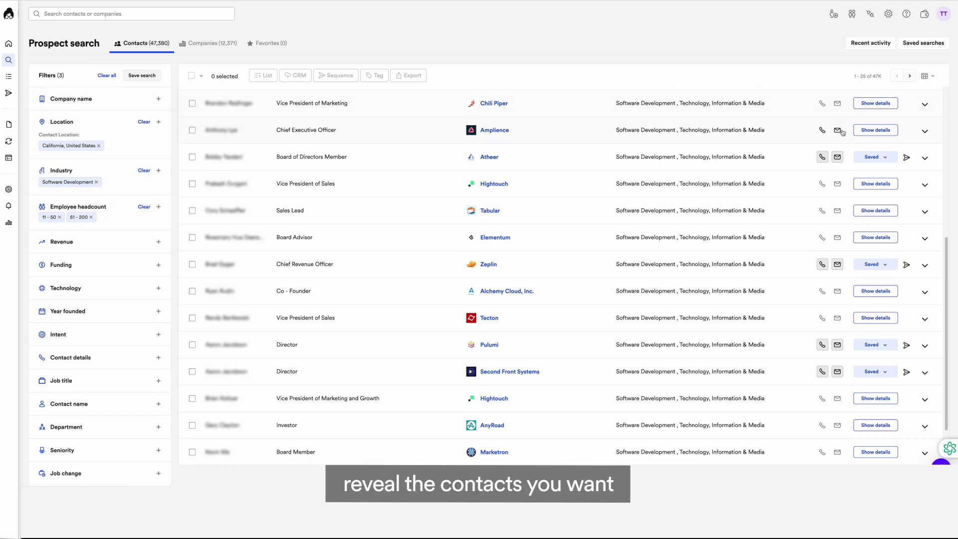
Reveal the Amplience CEO's details and add them to the sequence.
{"action": "left_click", "coordinate": [875, 130]}
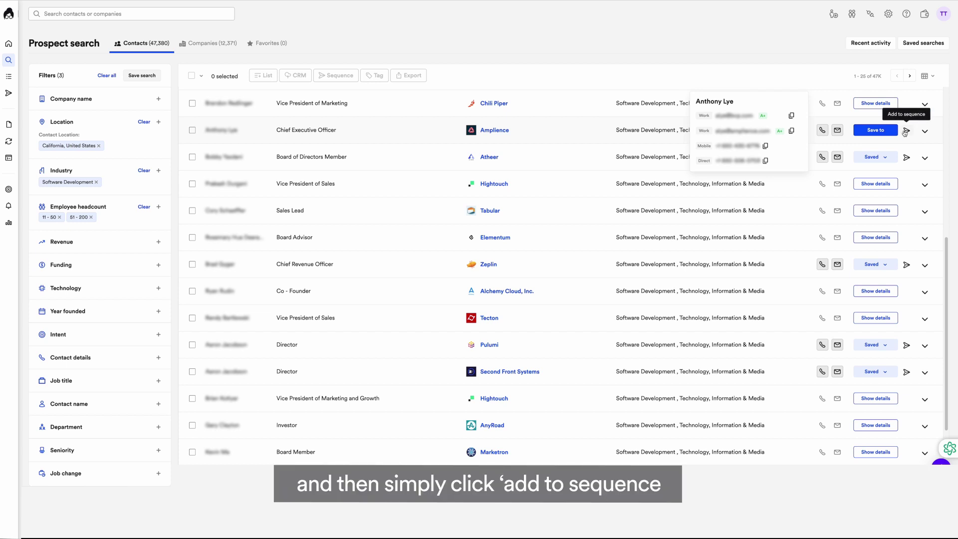
{"action": "left_click", "coordinate": [905, 131]}
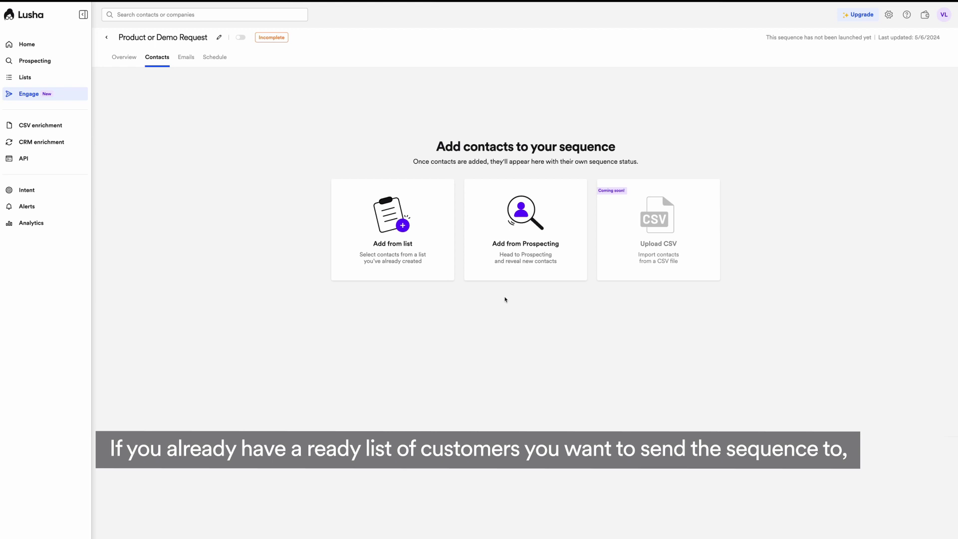
Add nine contacts from the All Contacts list, excluding the TomTom contact.
{"action": "left_click", "coordinate": [418, 257]}
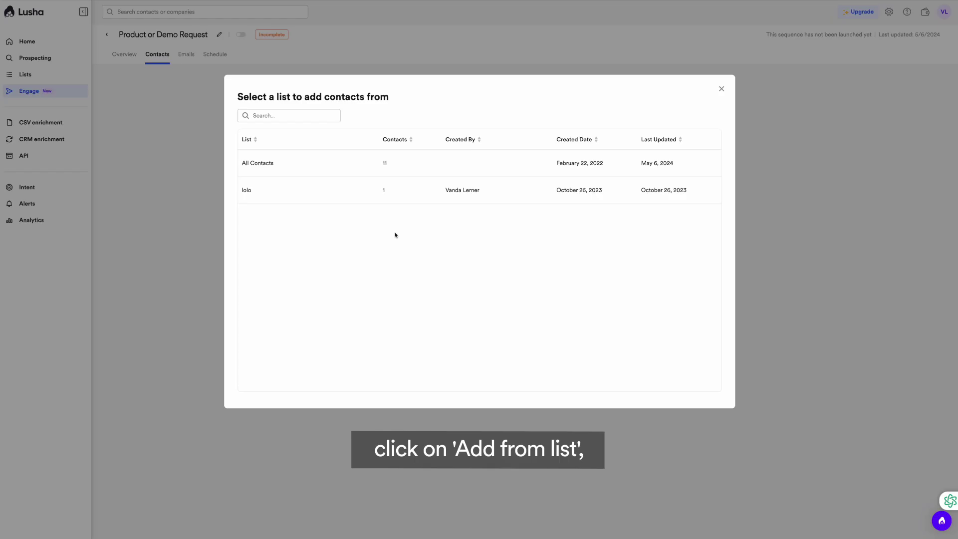
{"action": "left_click", "coordinate": [334, 169]}
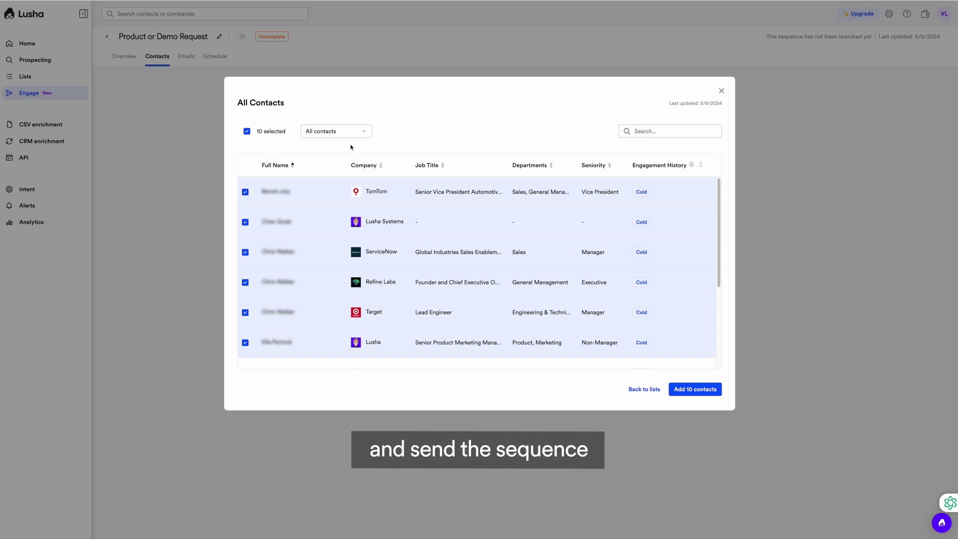
{"action": "left_click", "coordinate": [246, 190]}
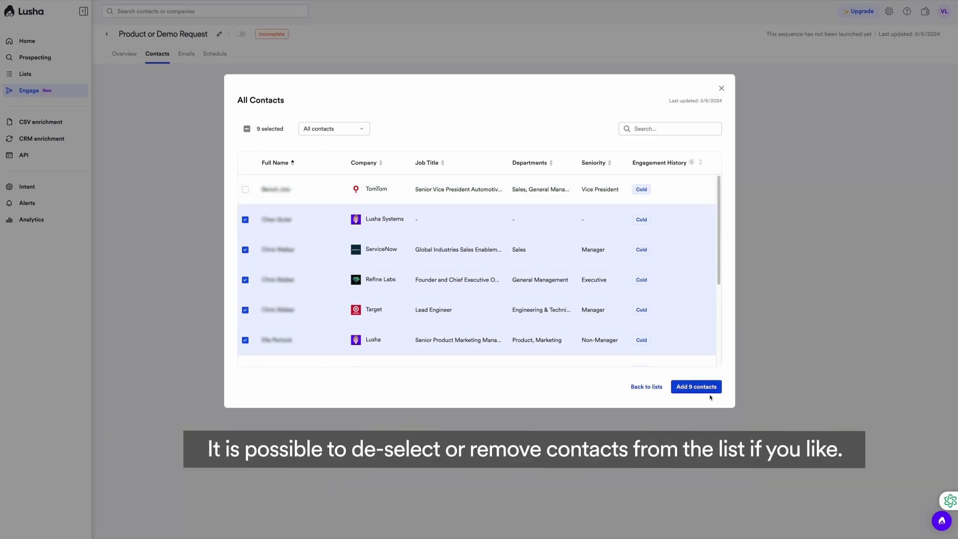
{"action": "left_click", "coordinate": [696, 387]}
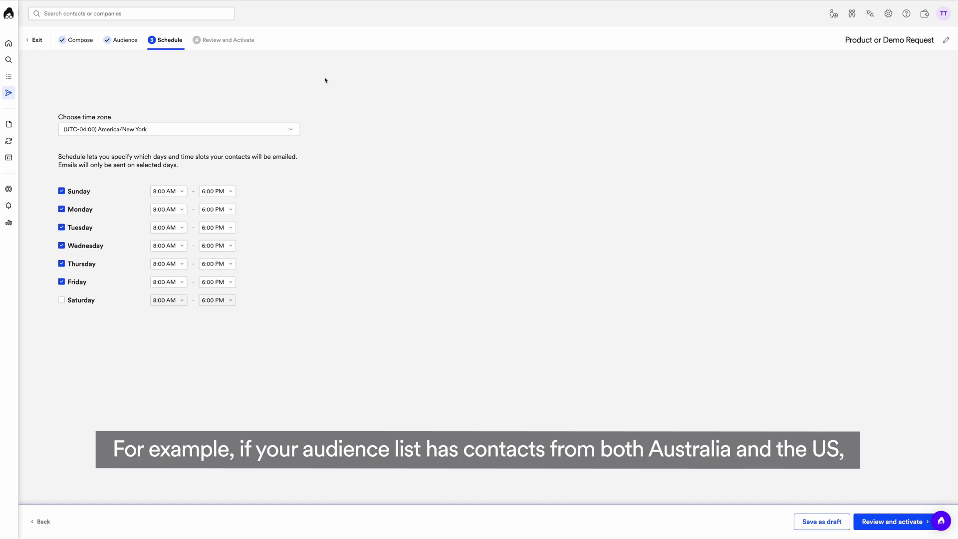
Keep America/New York as the time zone and remove Sunday, leaving Monday–Friday sending.
{"action": "left_click", "coordinate": [263, 130]}
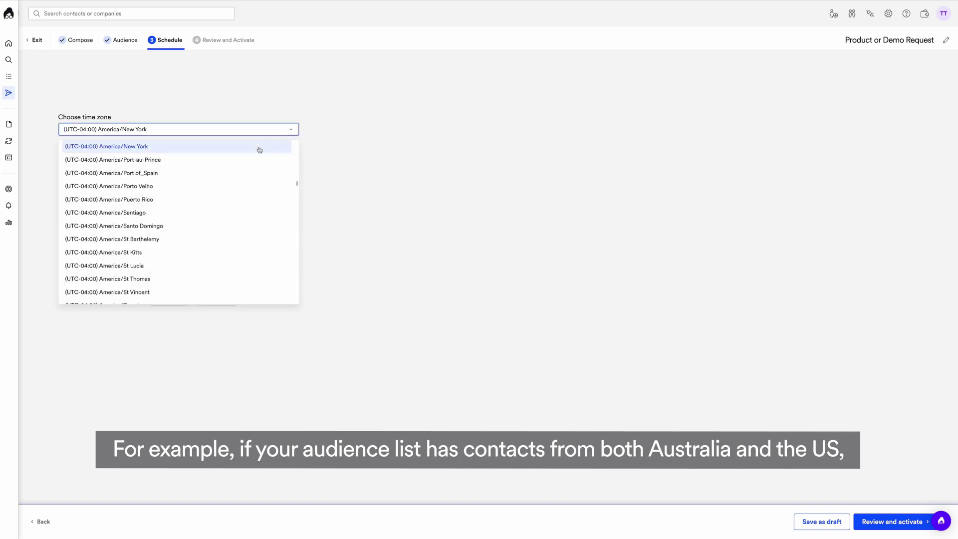
{"action": "left_click", "coordinate": [259, 150]}
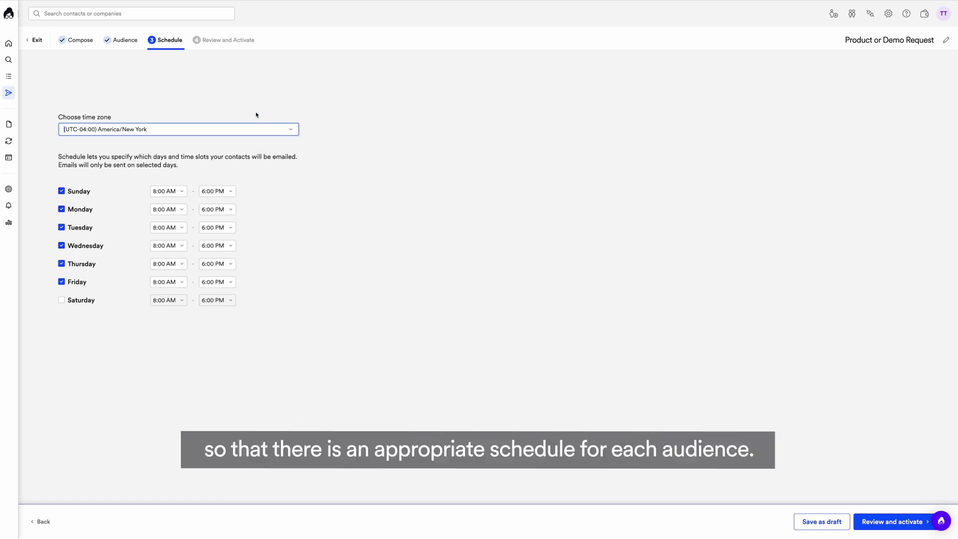
{"action": "left_click", "coordinate": [62, 191]}
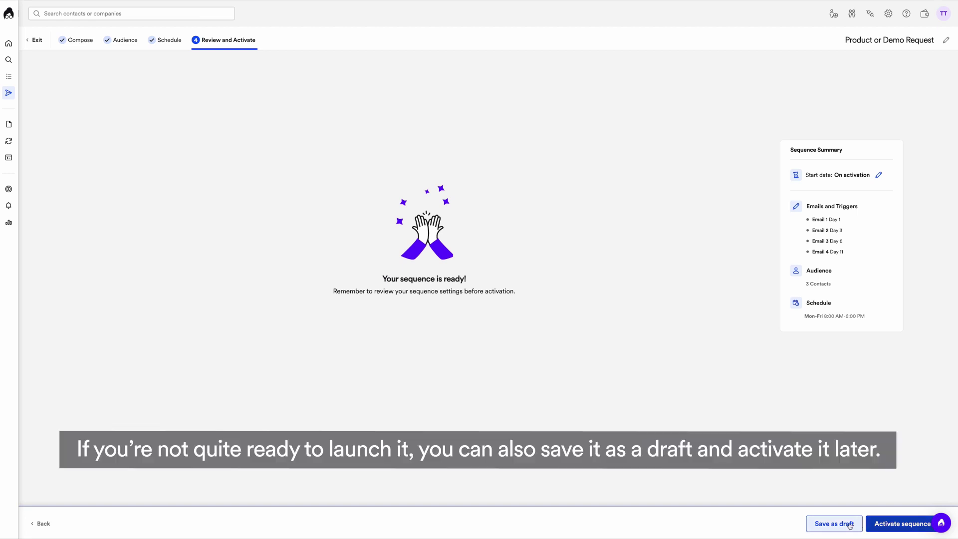
Activate the Product or Demo Request sequence from the Review and Activate page.
{"action": "left_click", "coordinate": [879, 526]}
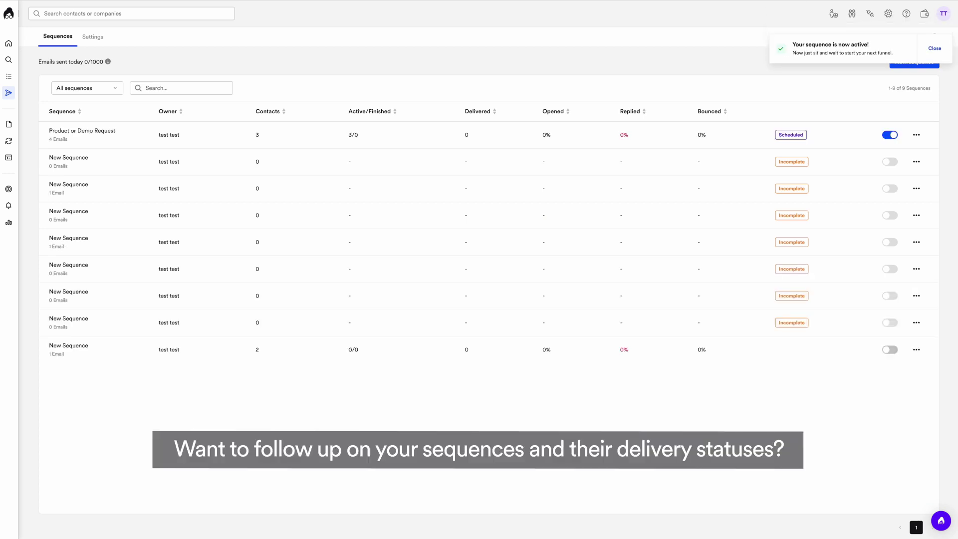